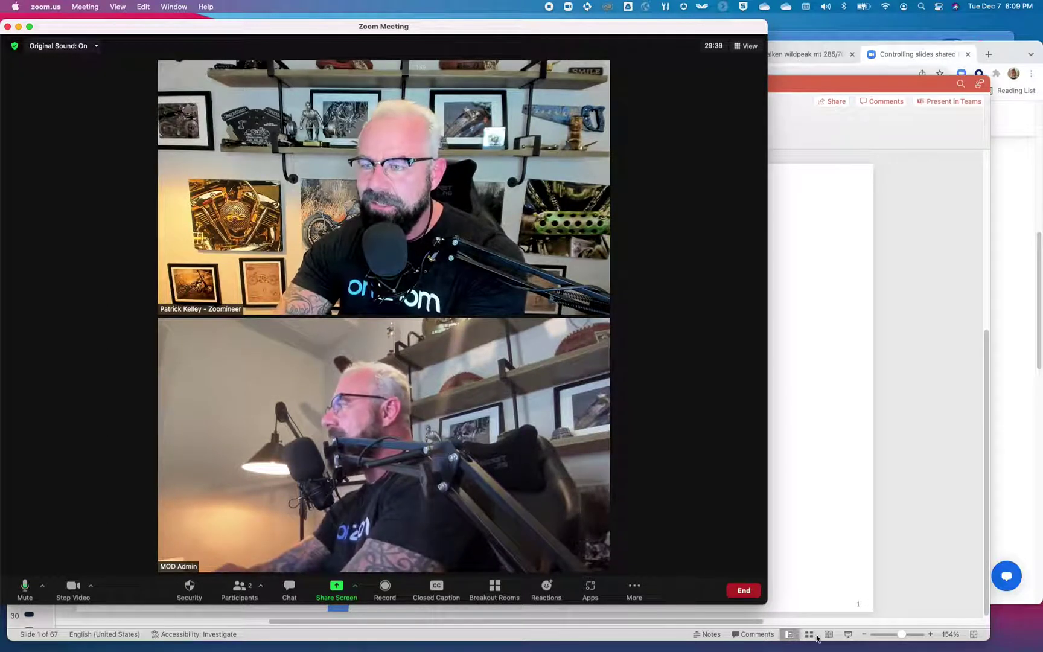
- Share the Microsoft PowerPoint window with the 'Zoom & Microsoft Coexistence' deck
left_click(339, 594)
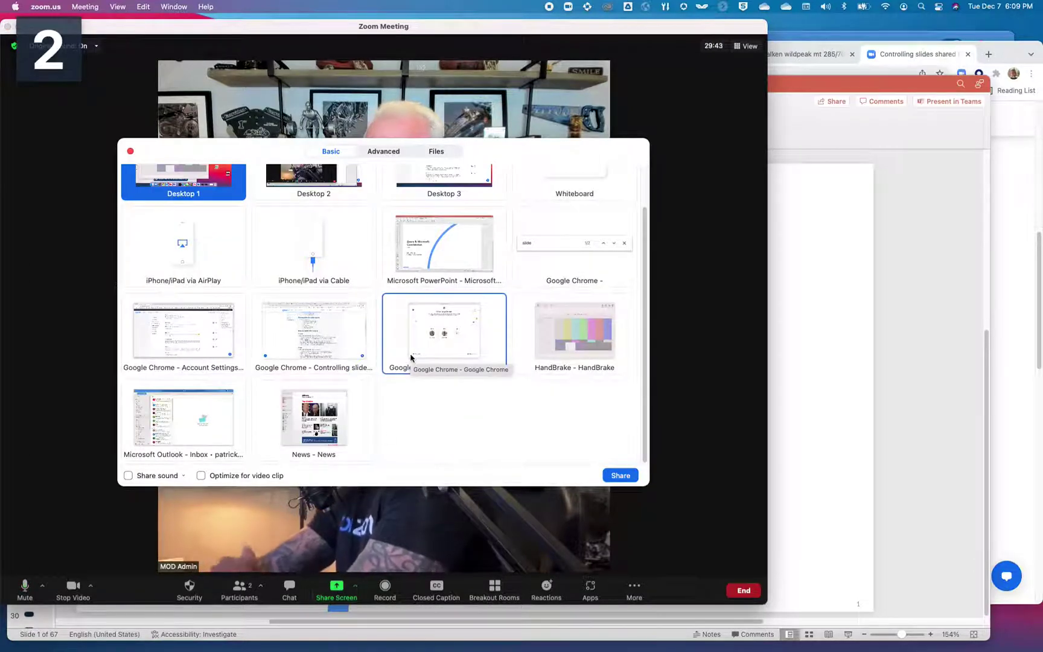
left_click(433, 271)
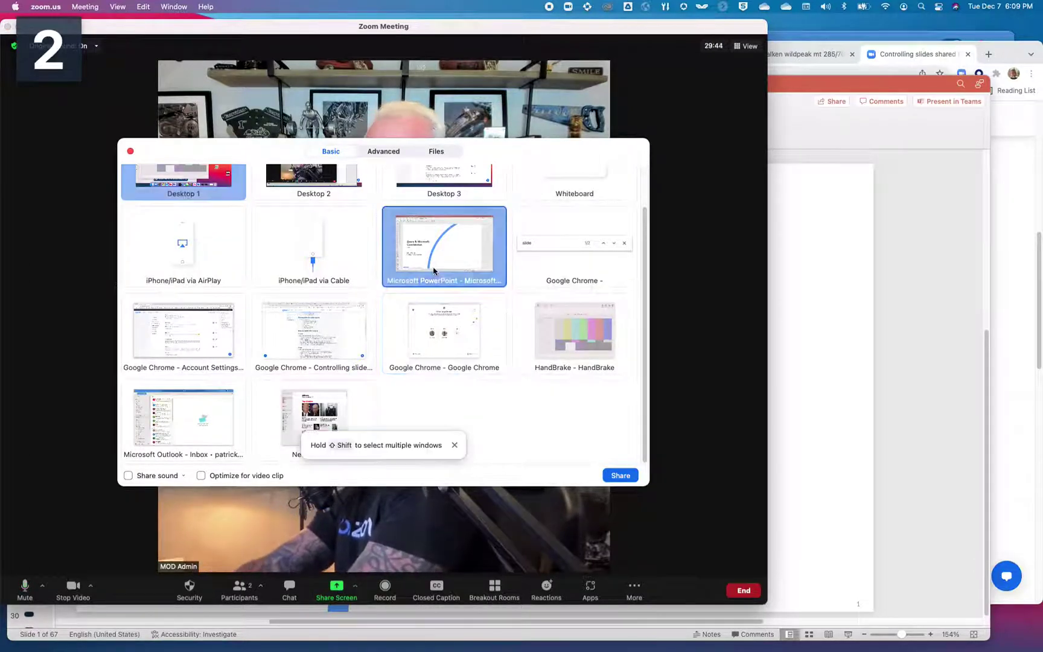
left_click(610, 477)
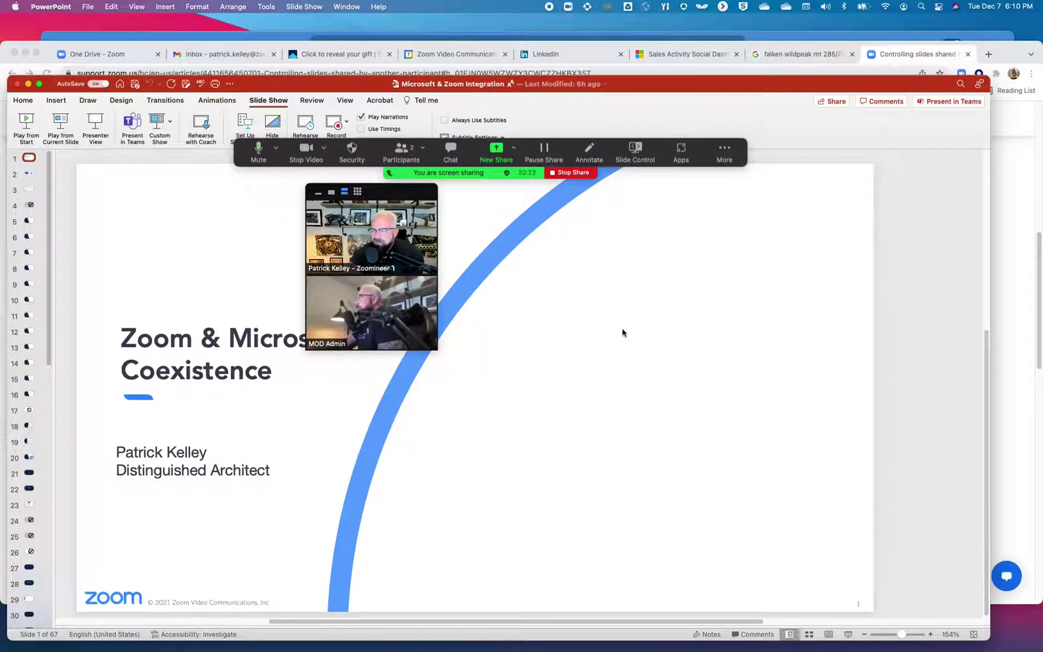
- Run the shared deck as a full-screen PowerPoint slide show from slide 1
left_click(635, 160)
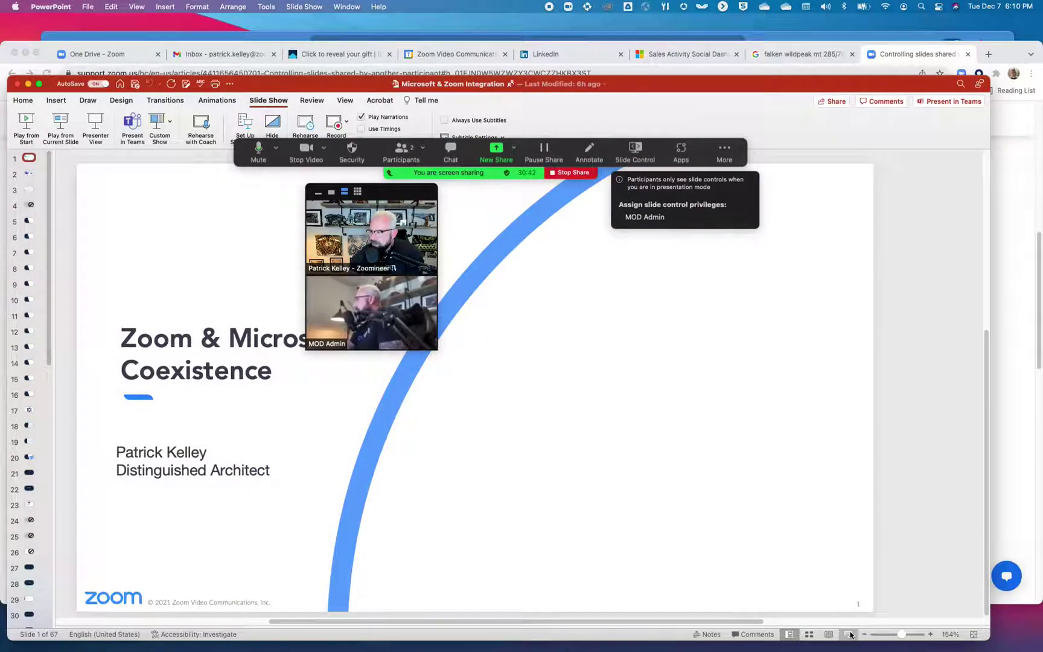
left_click(849, 634)
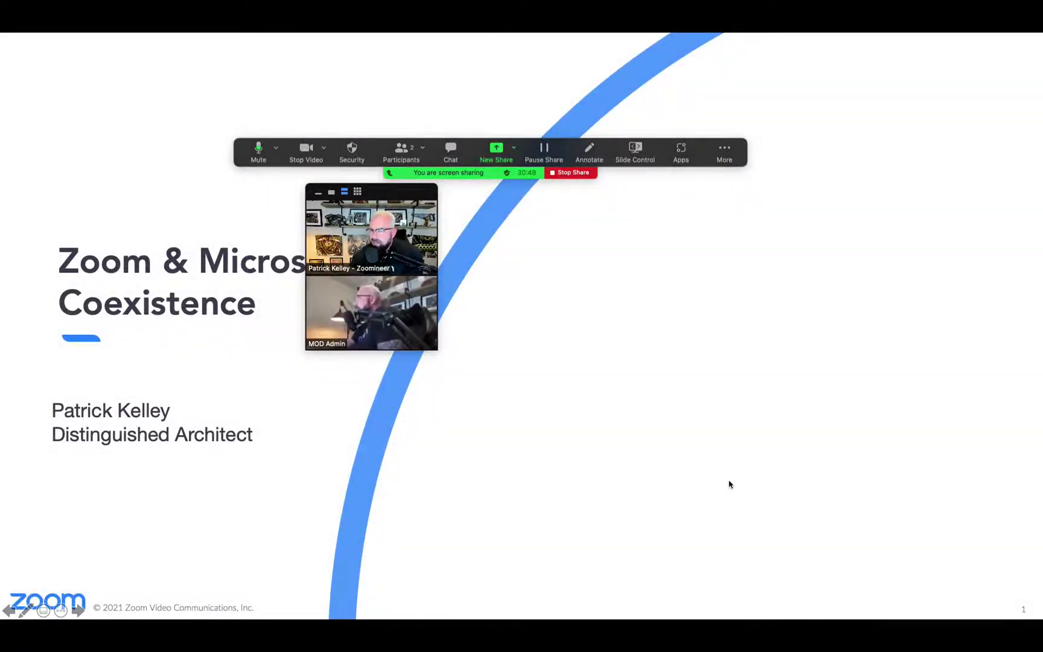
- Open the Slide Control dropdown listing participants eligible for slide control
left_click(637, 151)
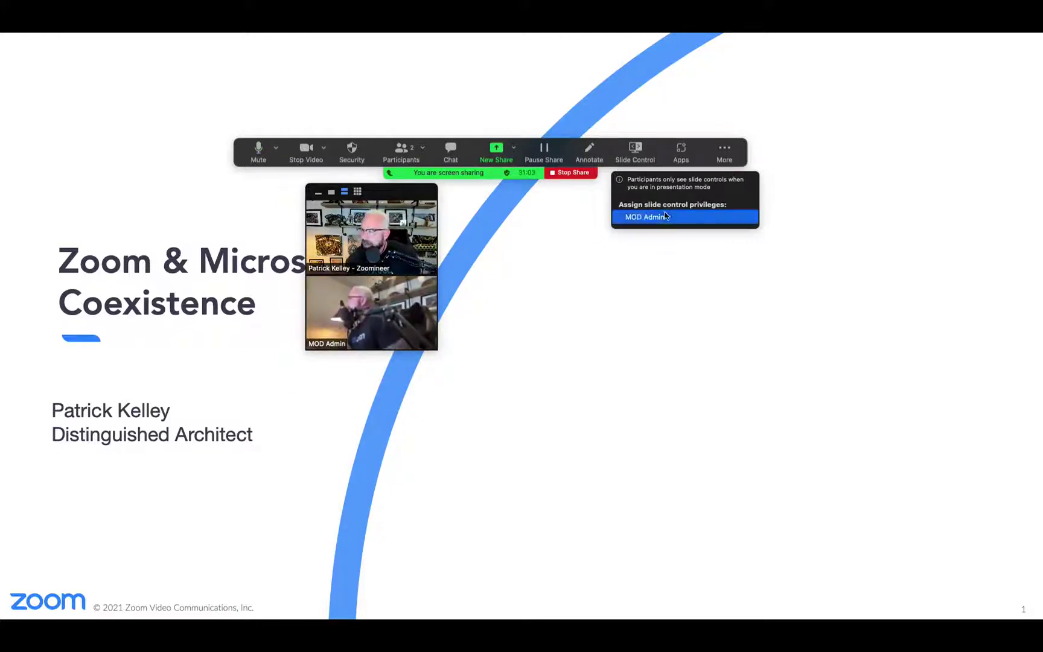
- Assign slide control privileges to the other meeting participant
left_click(668, 219)
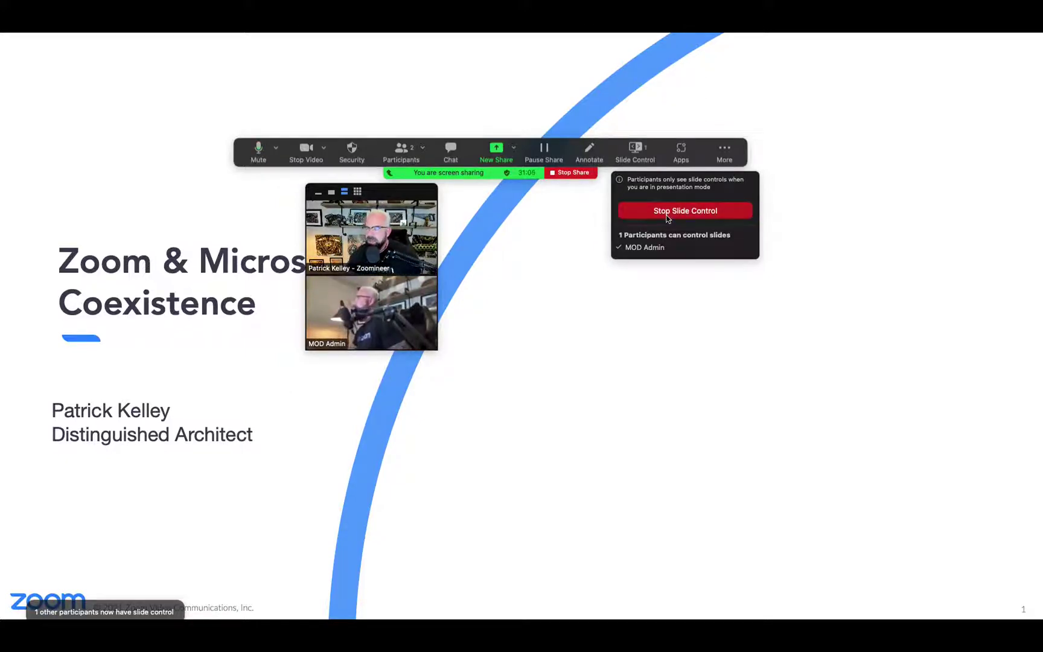